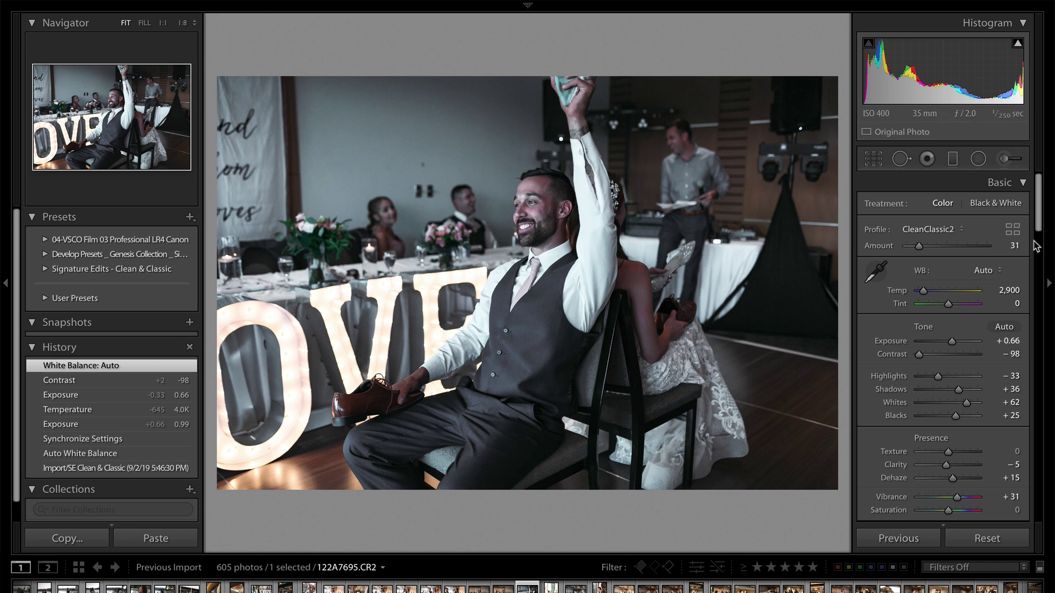
- Warm the LOVE-sign photo to Temp 3,450 and move on to the bride-with-shoe photo
drag(924, 295, 928, 295)
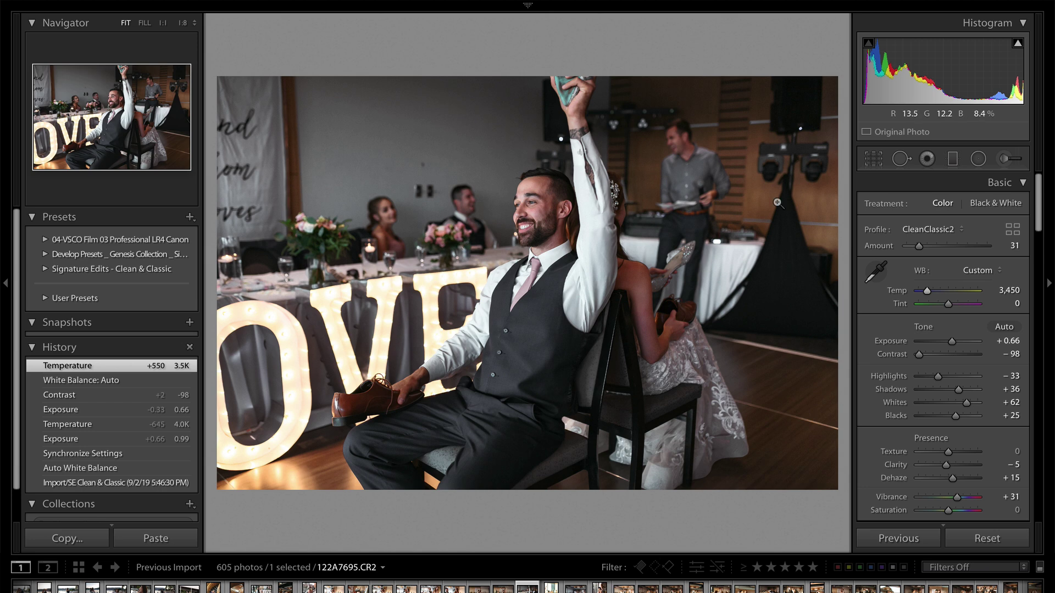
key(Right)
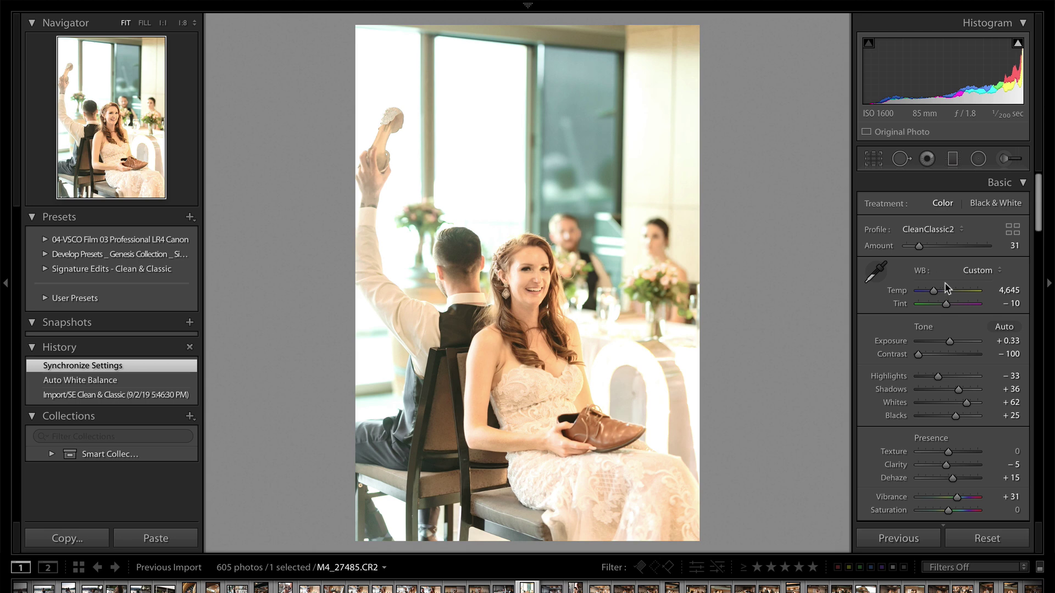
- Adjust the bride photo to Temp 3,597, Tint +2, Exposure −0.73 and Contrast −82
drag(934, 293, 926, 294)
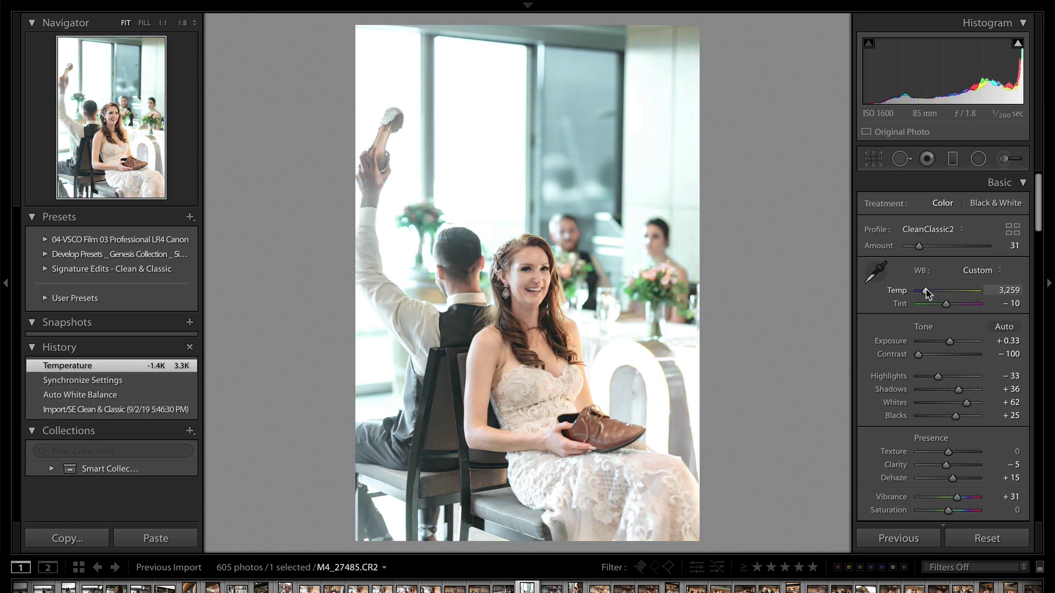
key(shift+minus)
key(shift+minus)
key(shift+minus)
key(shift+equal)
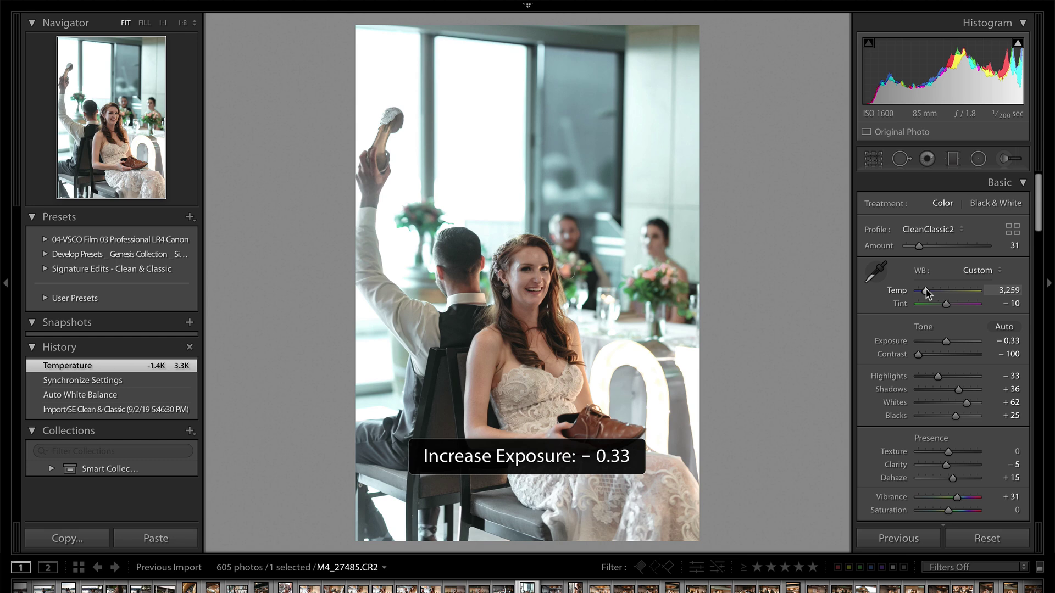
drag(926, 294, 948, 304)
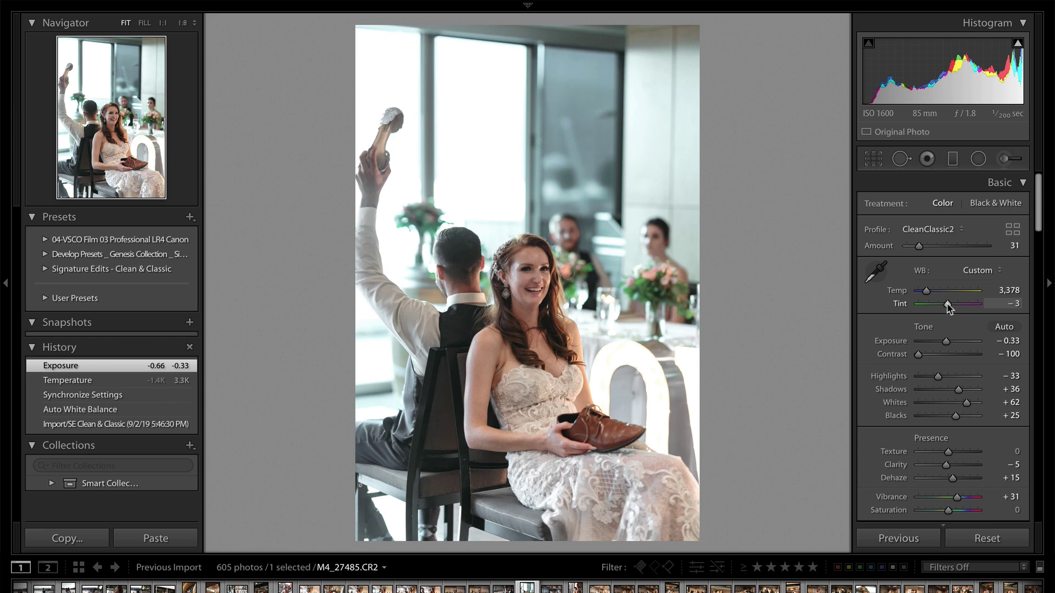
drag(918, 354, 924, 357)
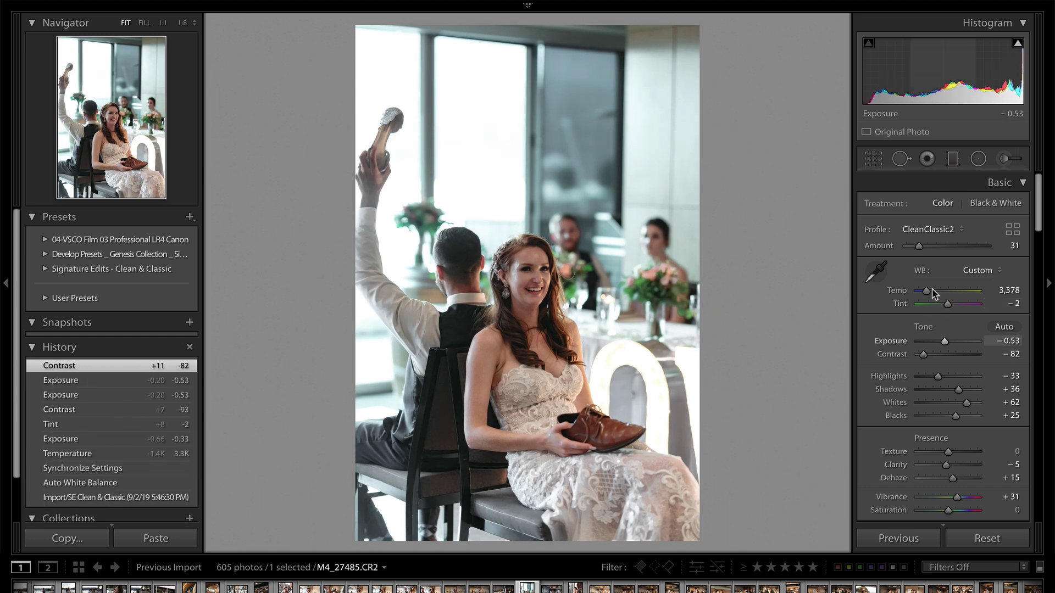
drag(927, 292, 950, 310)
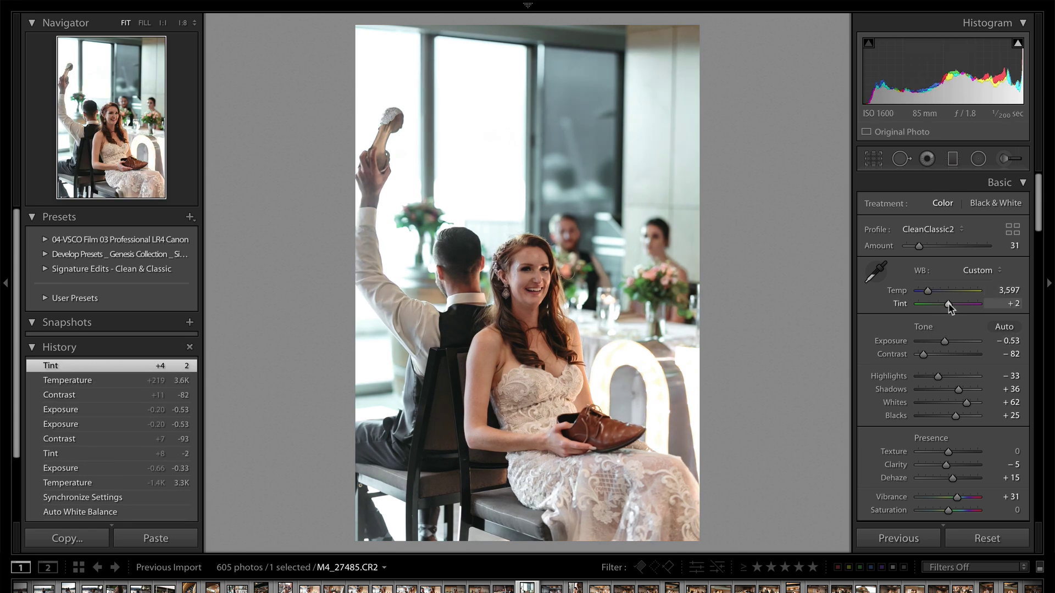
key(minus)
key(minus)
key(minus)
key(equal)
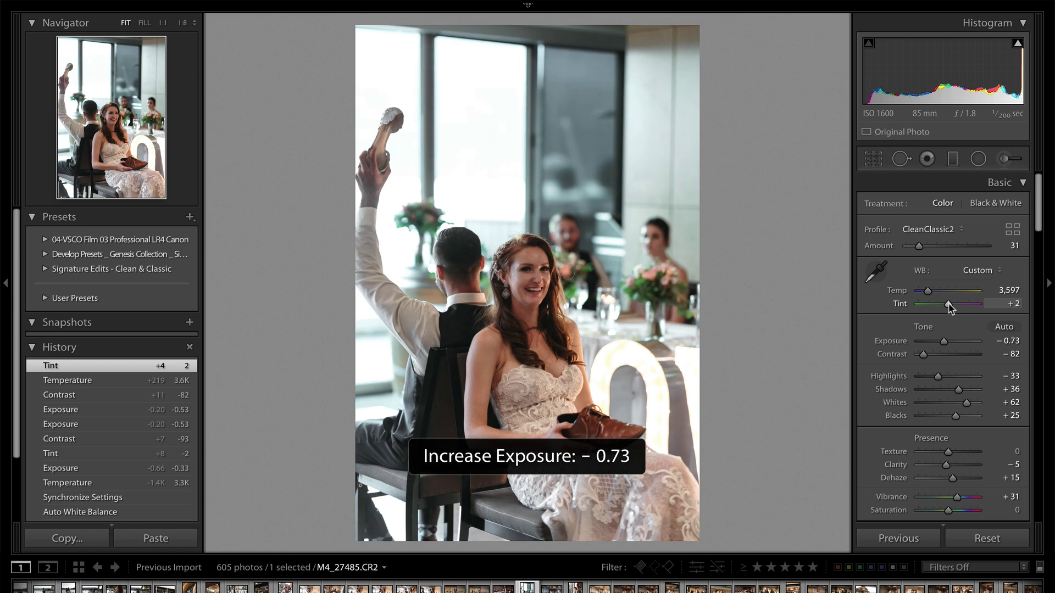
key(shift)
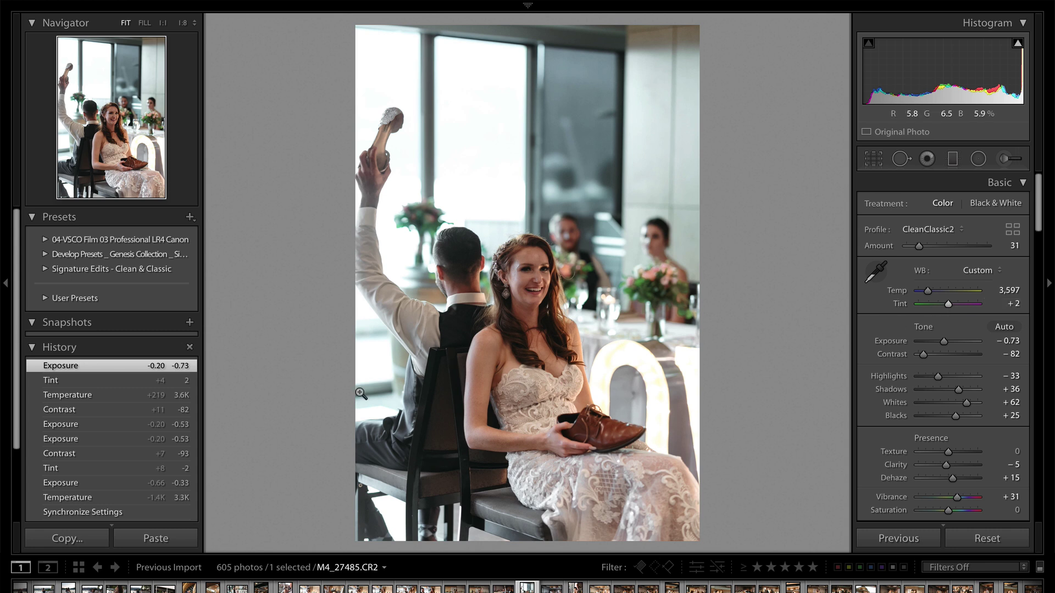
scroll(108, 453, down, 1)
scroll(108, 454, down, 5)
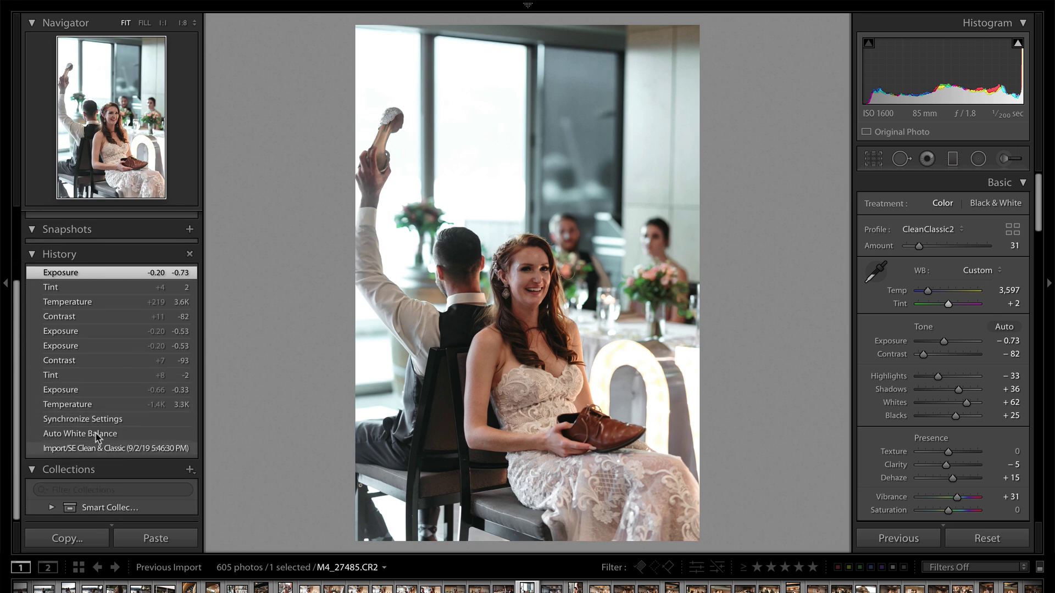
click(85, 435)
click(117, 435)
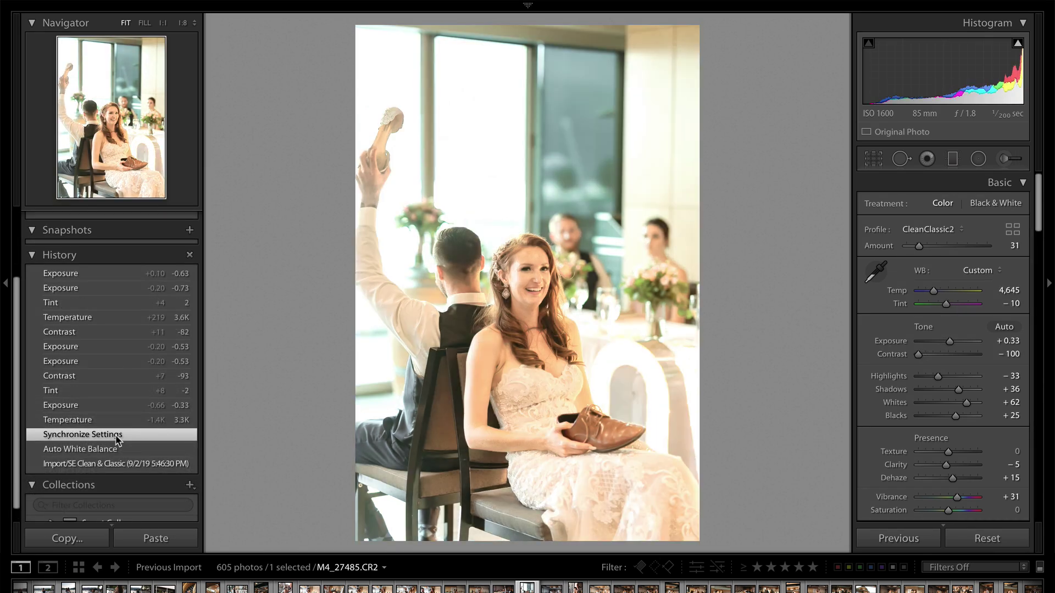
click(82, 275)
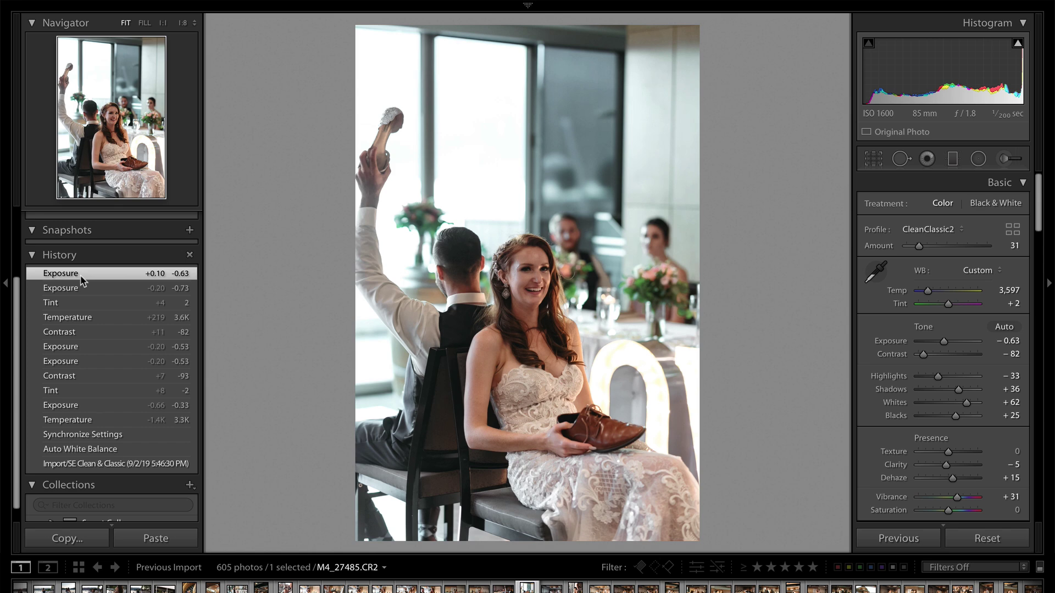
key(ctrl+z)
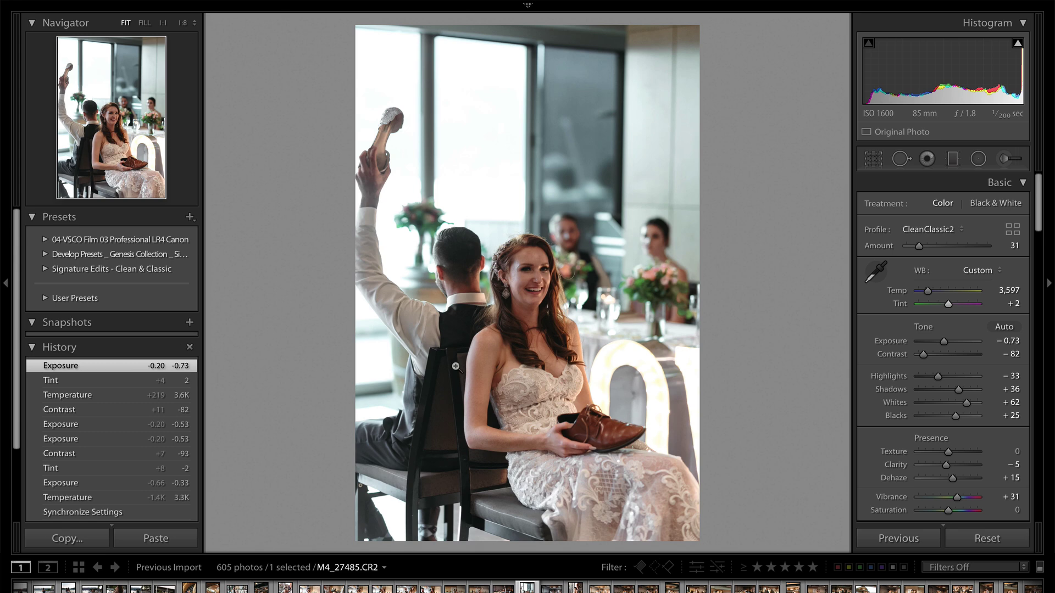
- Return to the LOVE-sign photo and apply Auto white balance from the WB presets
key(Right)
click(987, 271)
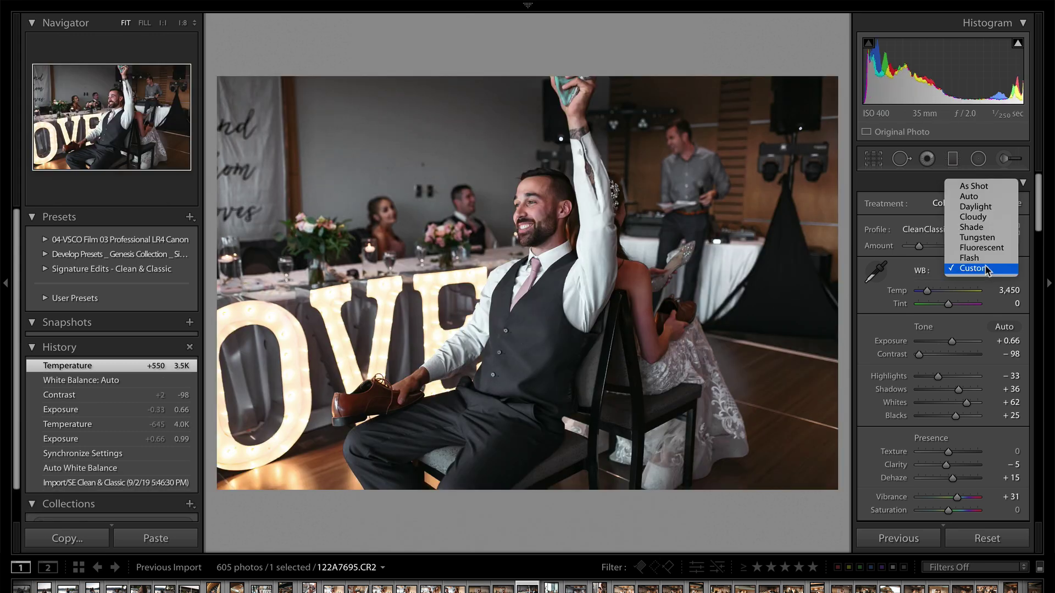
click(980, 198)
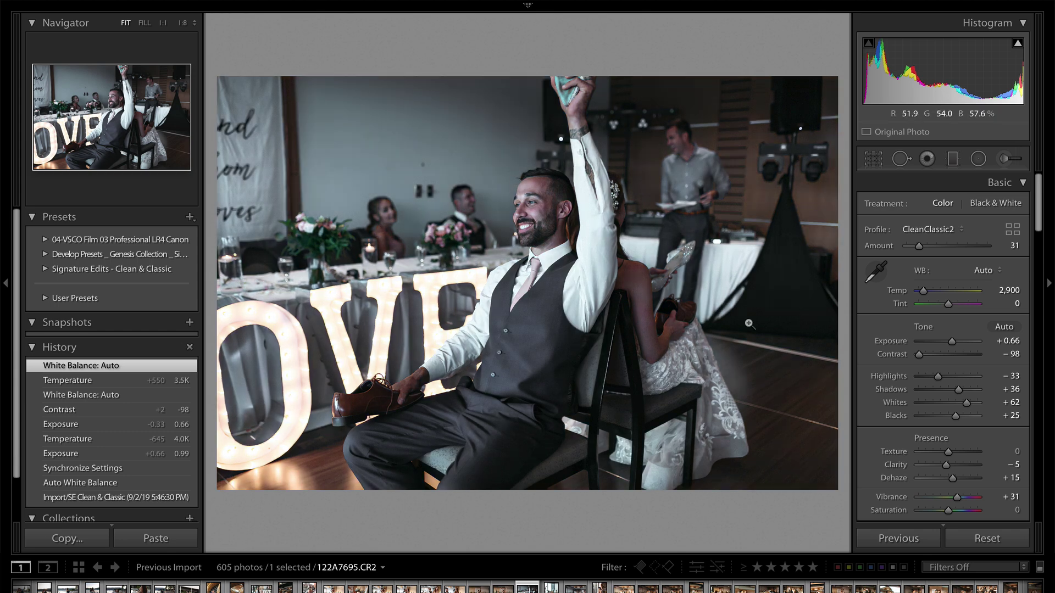
drag(926, 297, 929, 296)
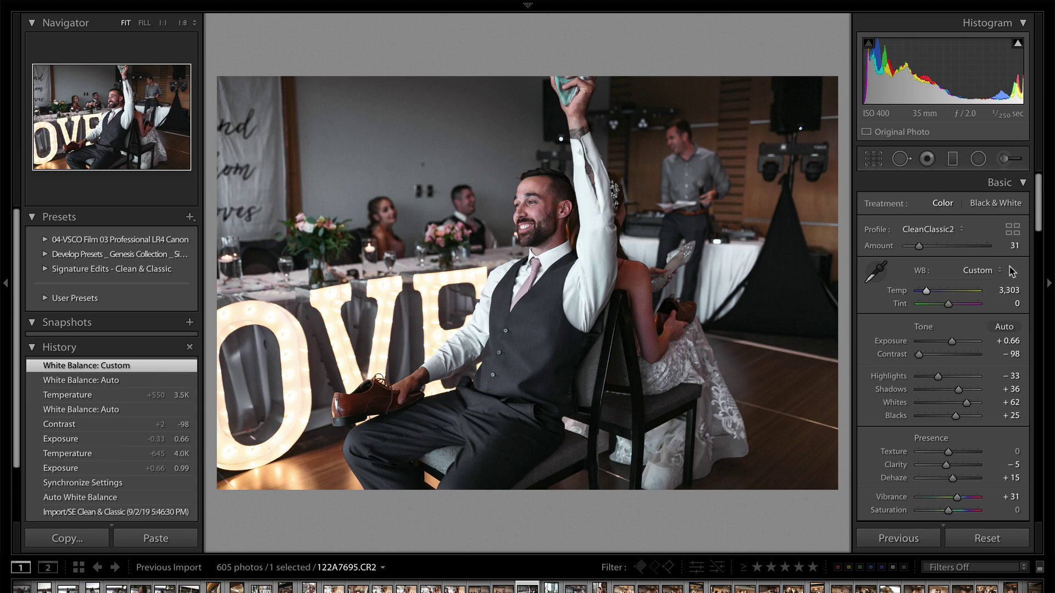
- Restore As Shot white balance, then cool Temp to 3,753 with Tint +4
click(980, 270)
click(982, 187)
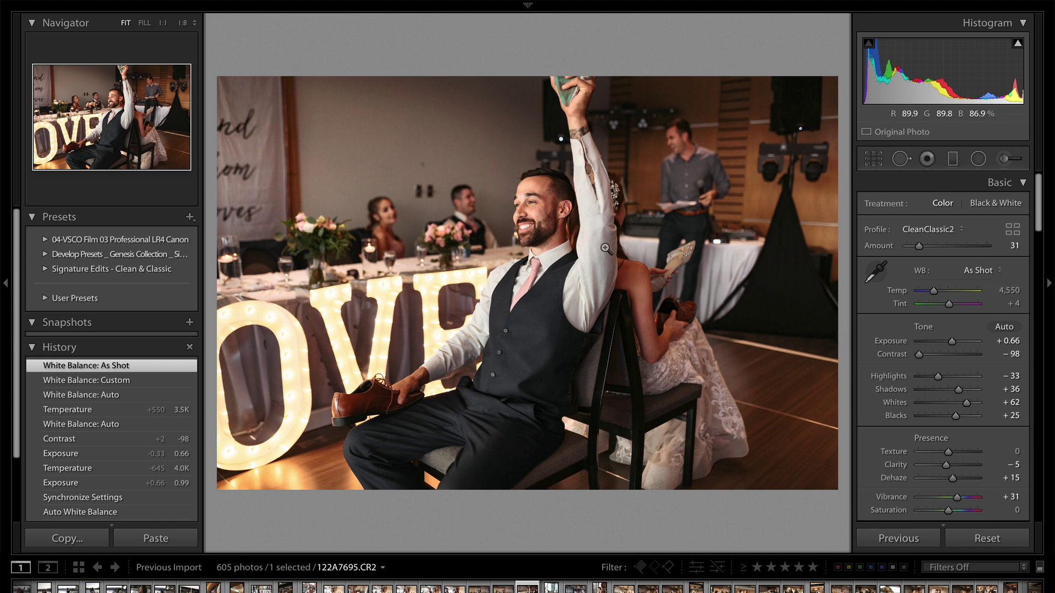
drag(933, 295, 926, 295)
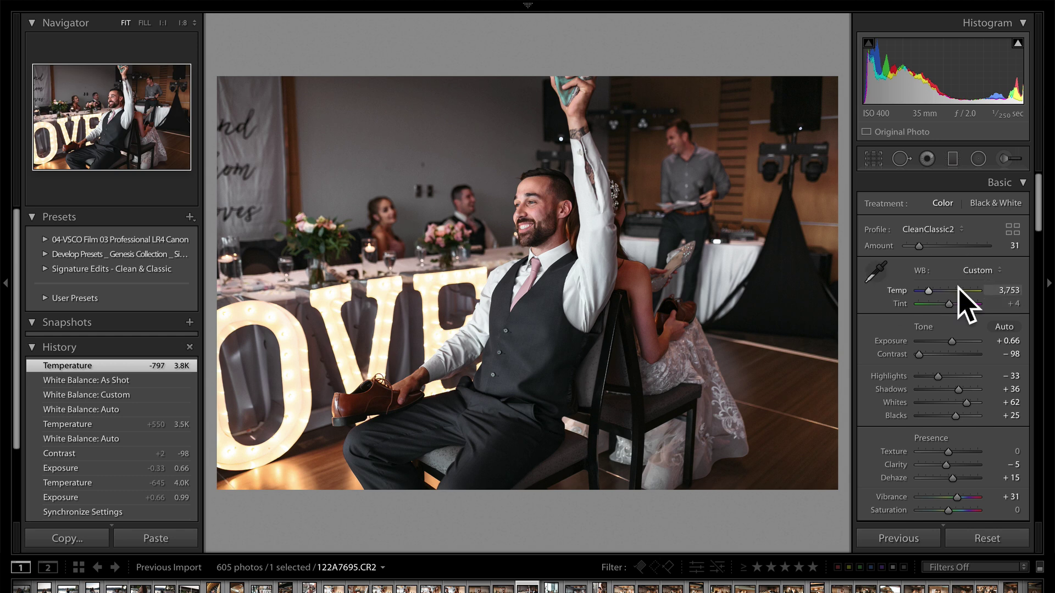
scroll(946, 218, down, 5)
scroll(928, 291, up, 6)
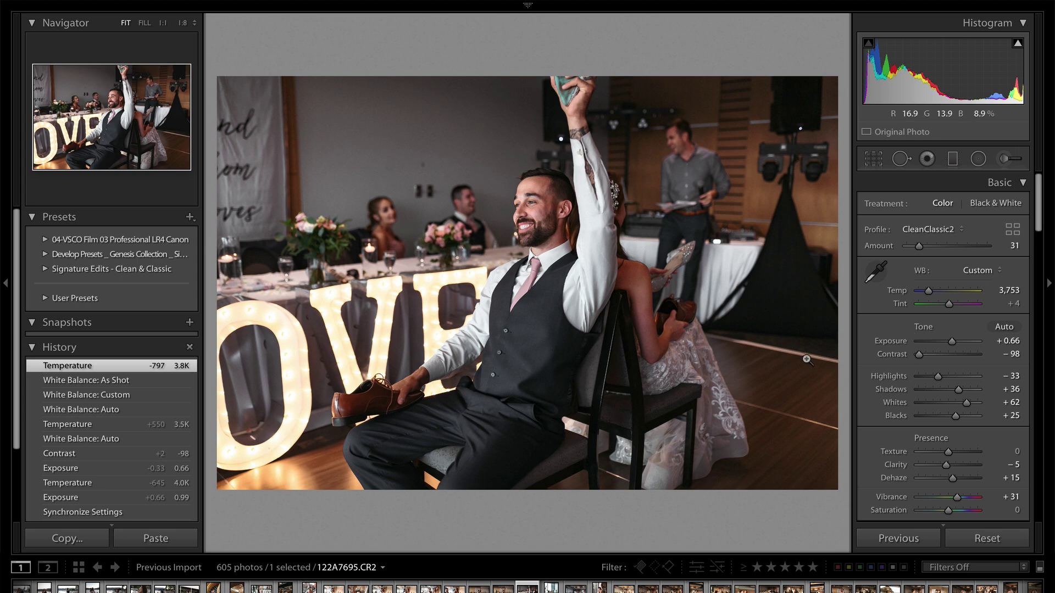
- Compare against the Before view, then reset the photo to Adobe Color, As Shot, zero sliders
click(983, 541)
key(ctrl+z)
key(backslash)
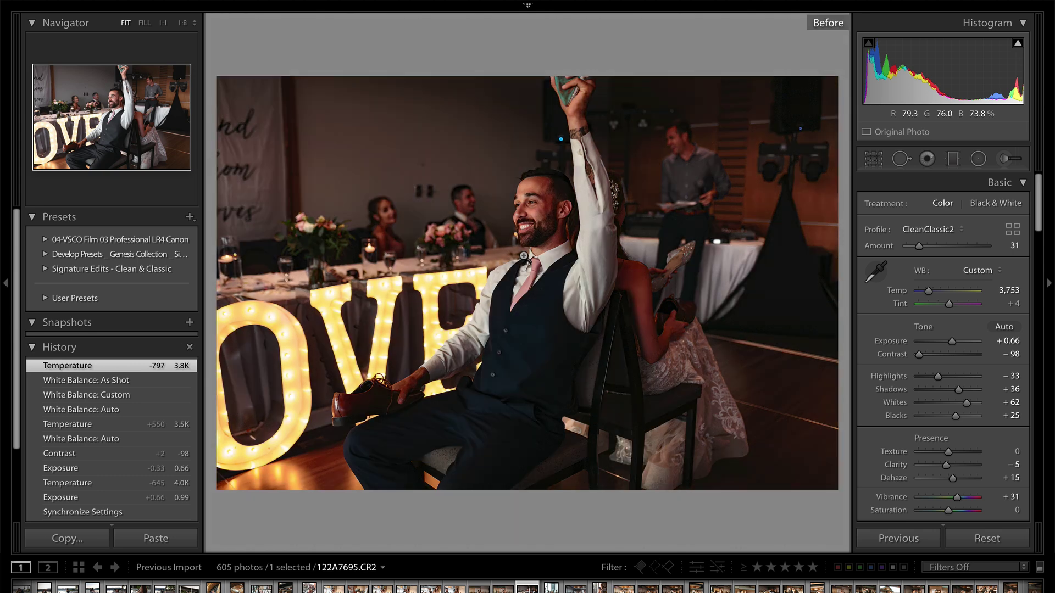
key(backslash)
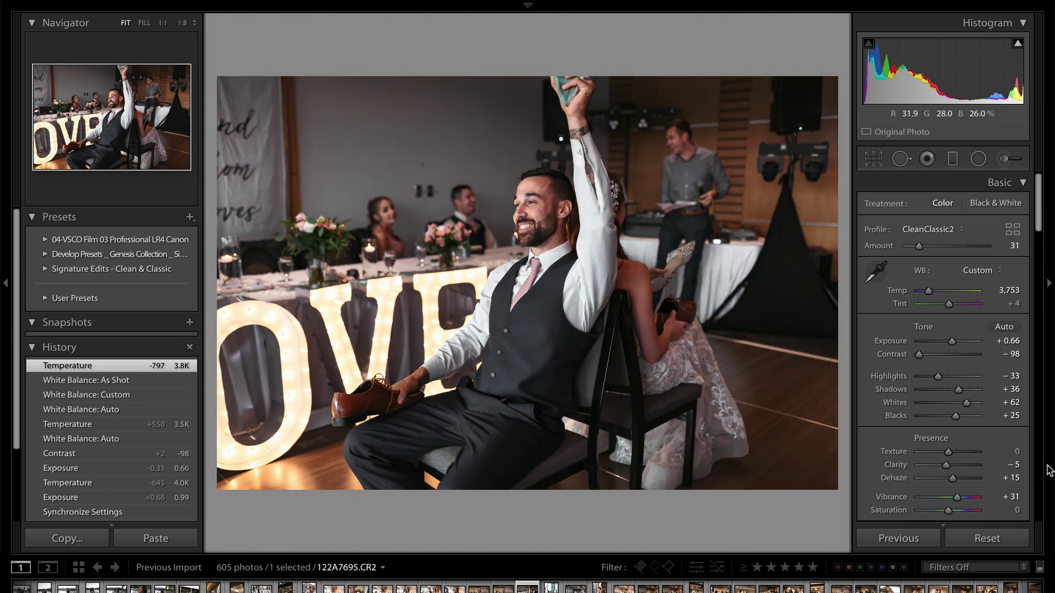
click(1011, 537)
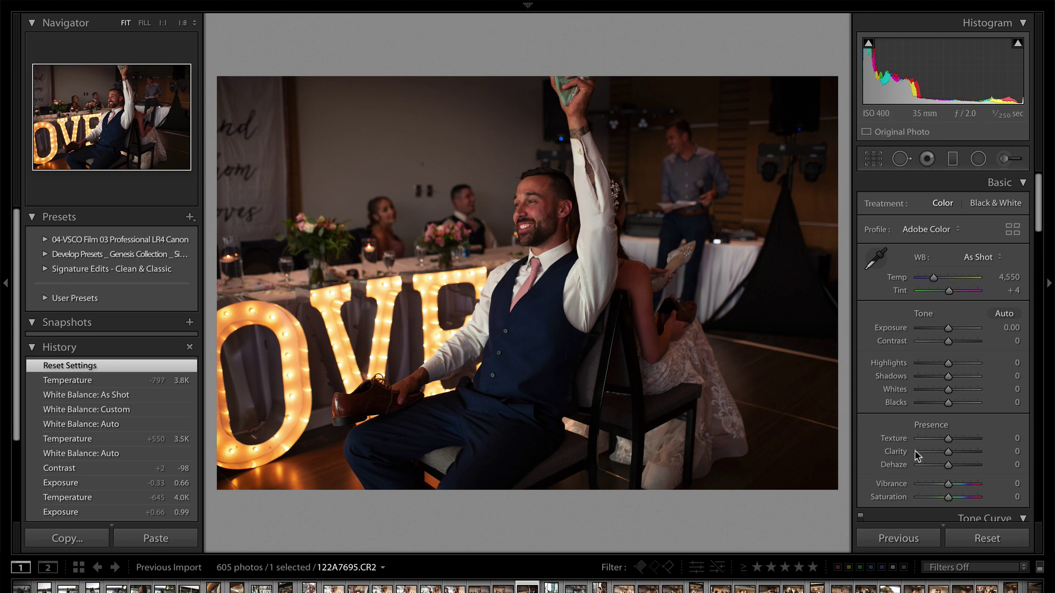
- Undo the reset to restore the CleanClassic2 edit, warm Temp to 4,020, Exposure +0.26
key(ctrl+z)
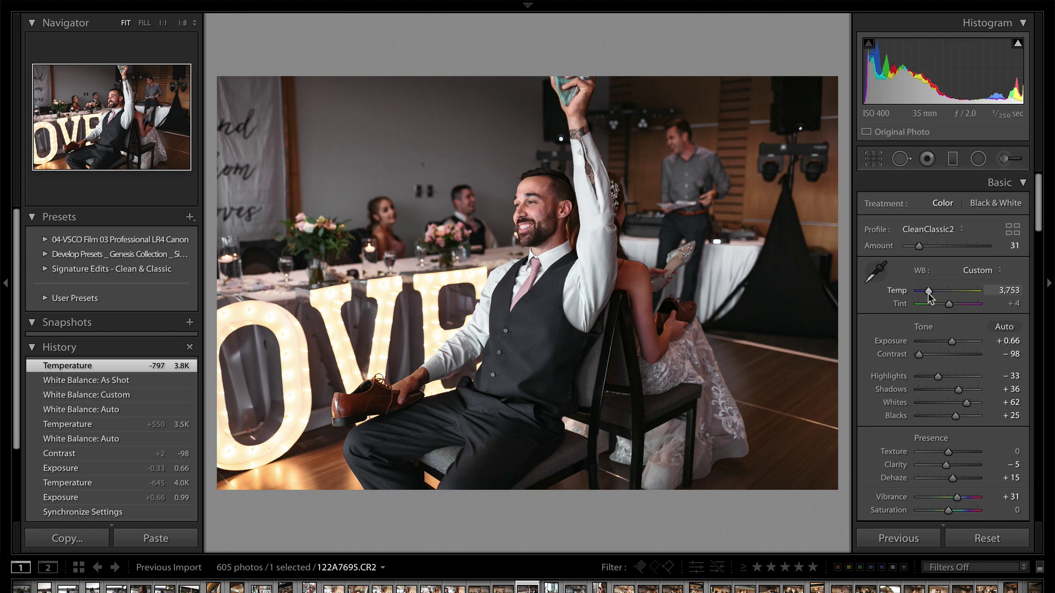
drag(928, 295, 931, 296)
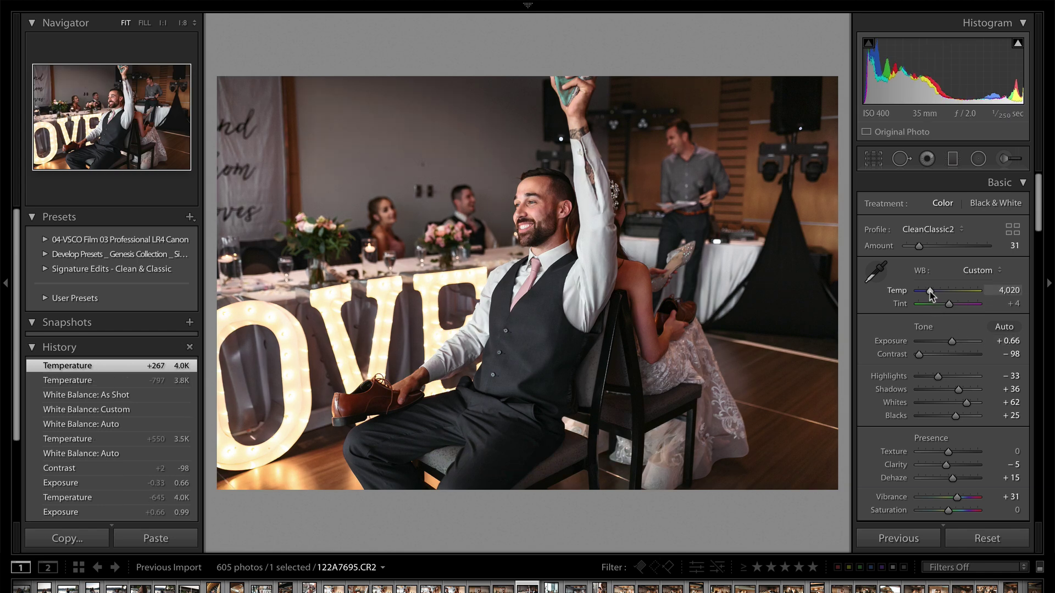
key(minus)
key(minus)
key(minus)
key(minus)
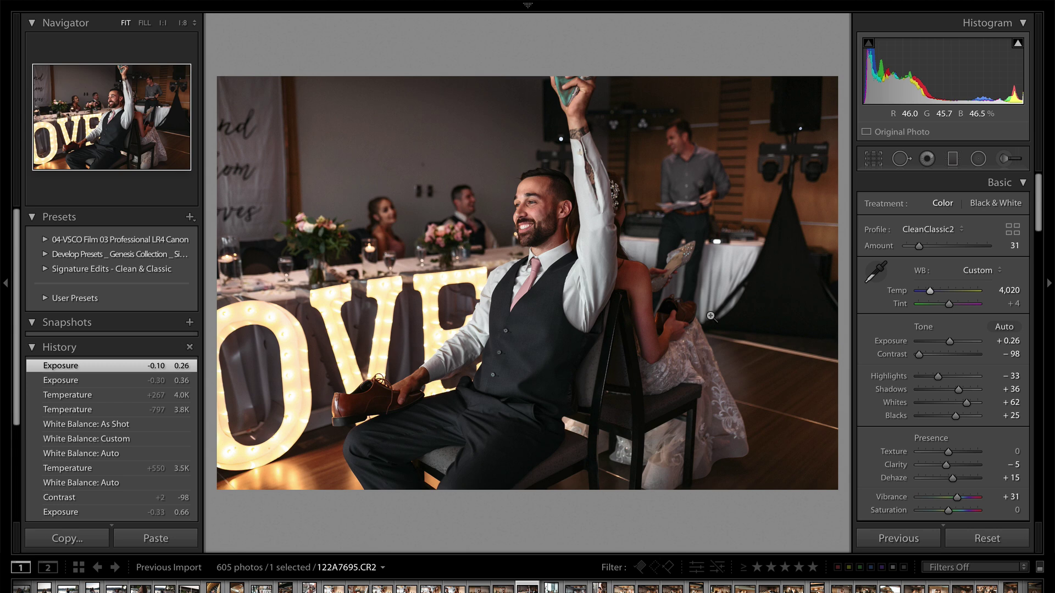
- Sample the shirt sleeve and other neutral spots with the white balance eyedropper
click(877, 271)
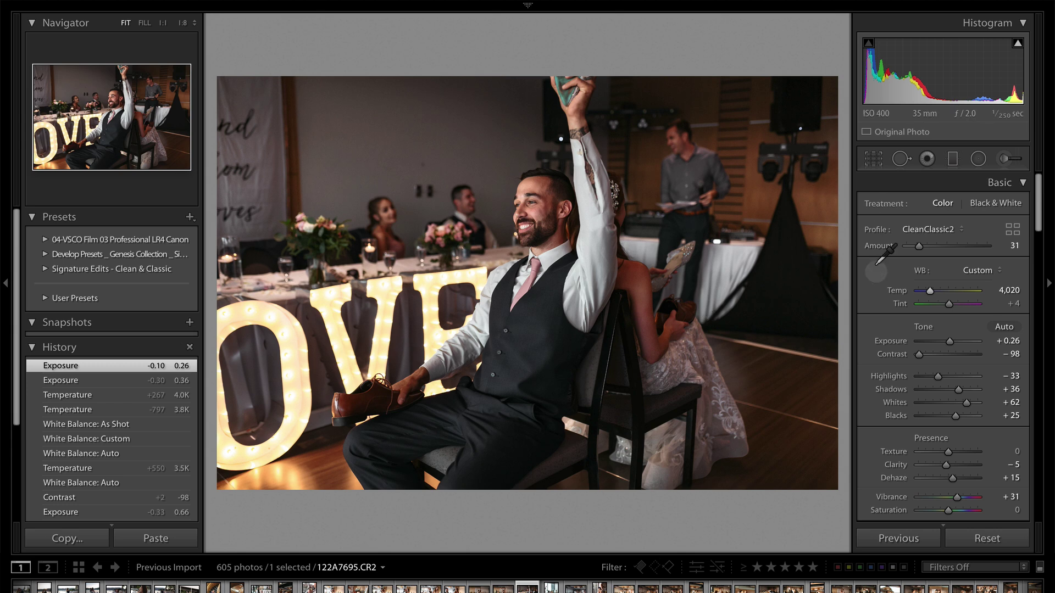
click(876, 266)
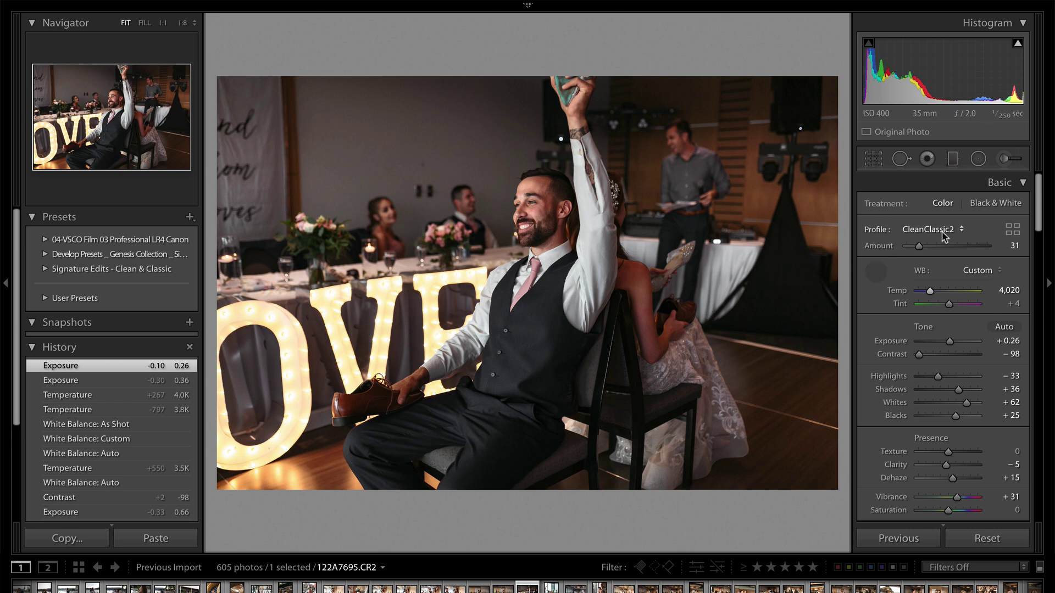
click(877, 272)
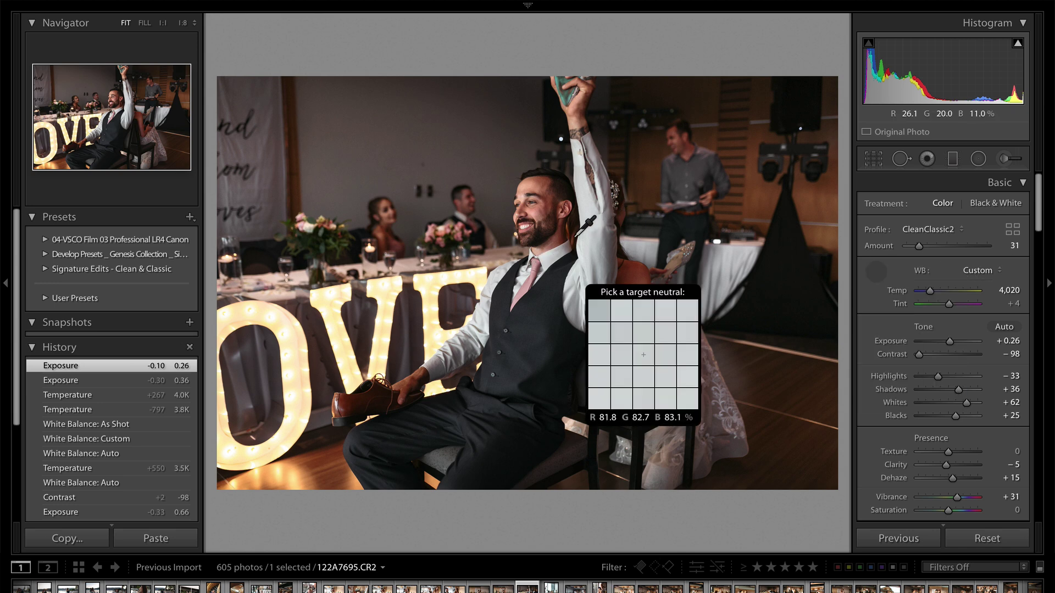
click(586, 202)
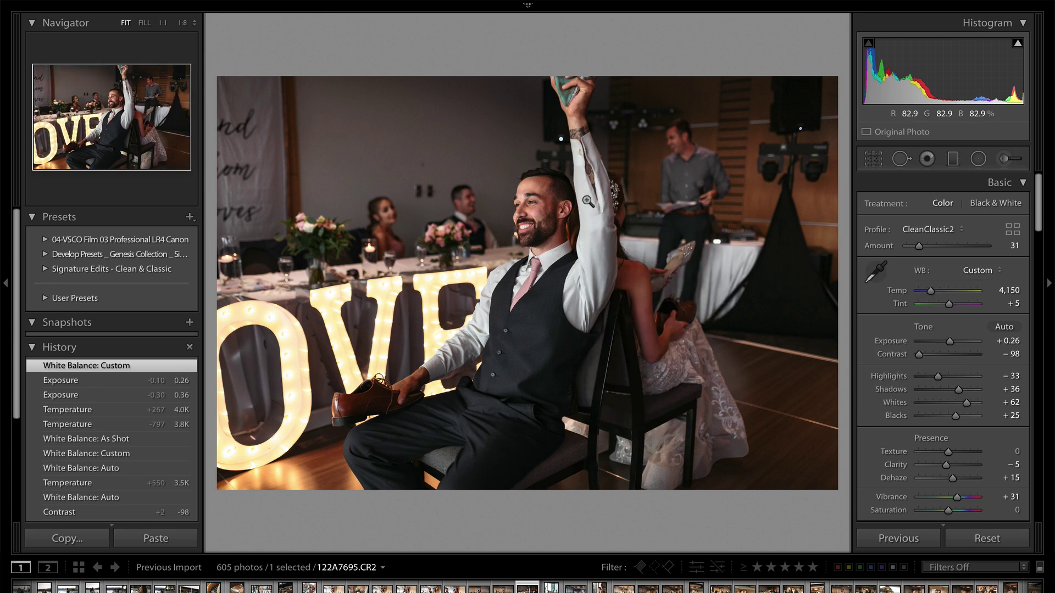
click(877, 270)
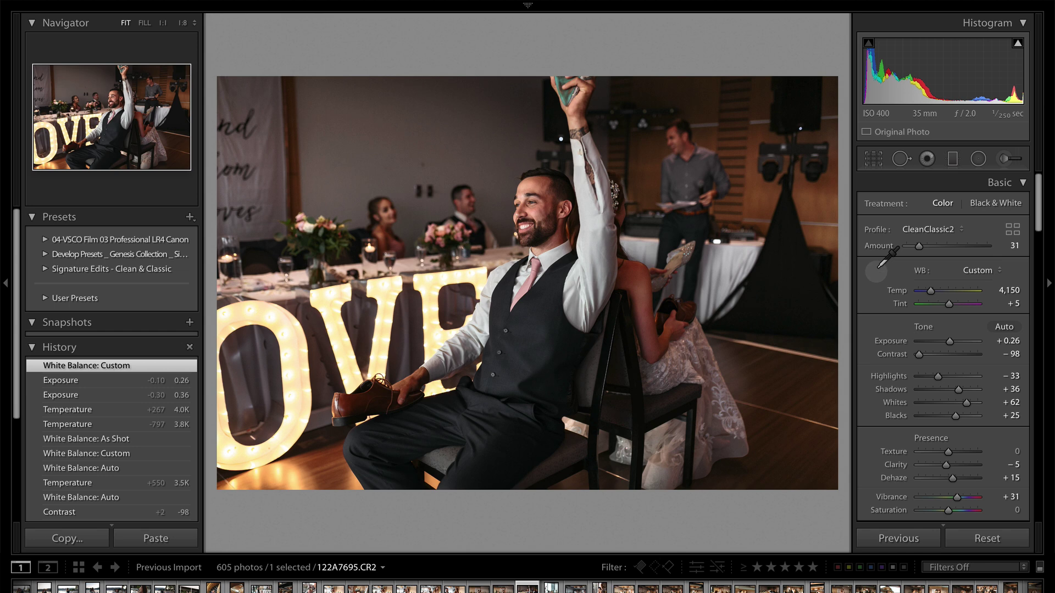
click(545, 257)
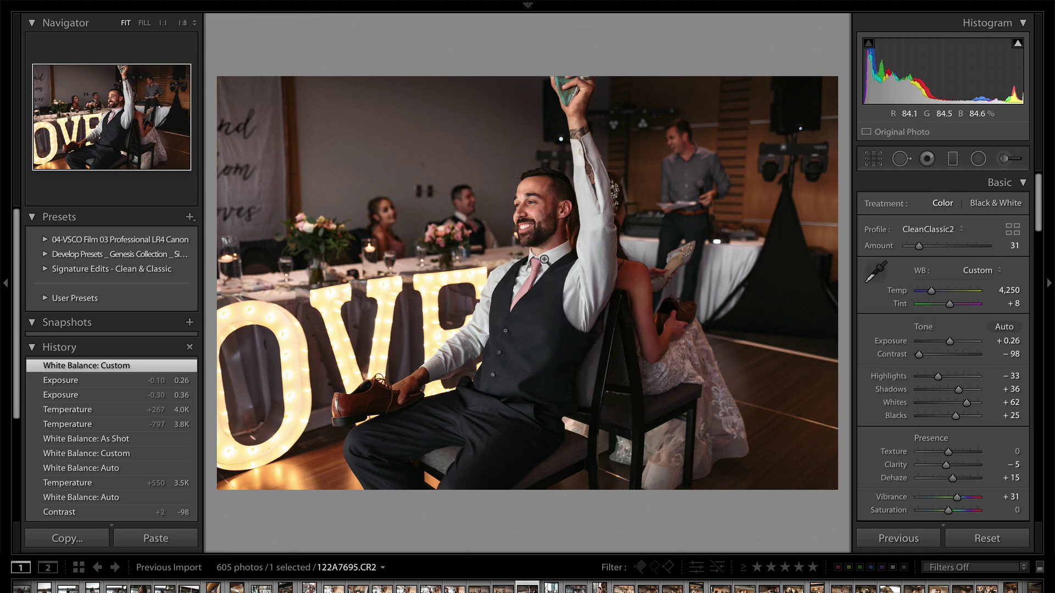
click(877, 270)
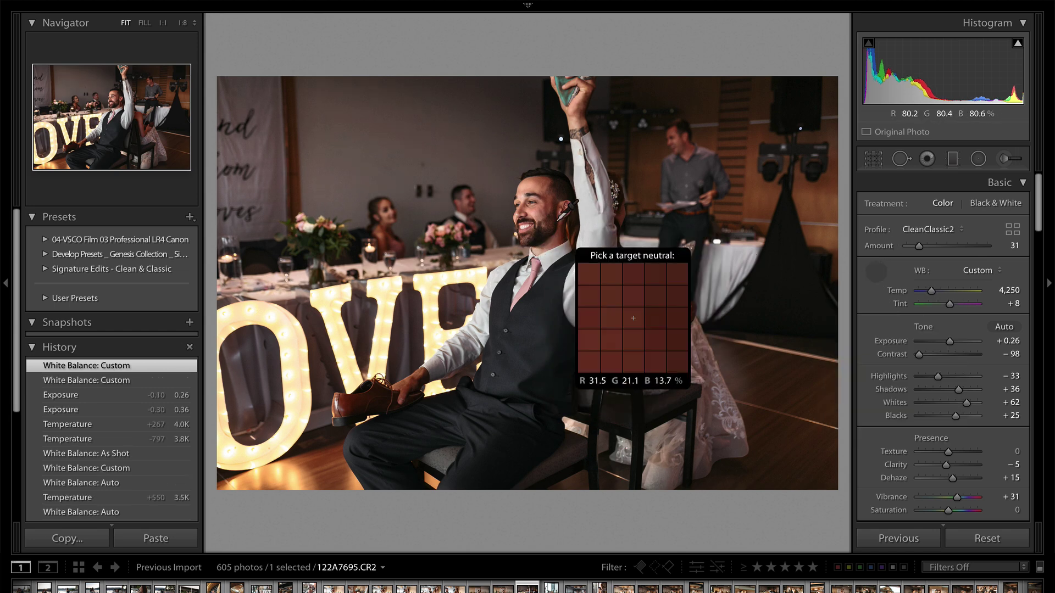
click(579, 148)
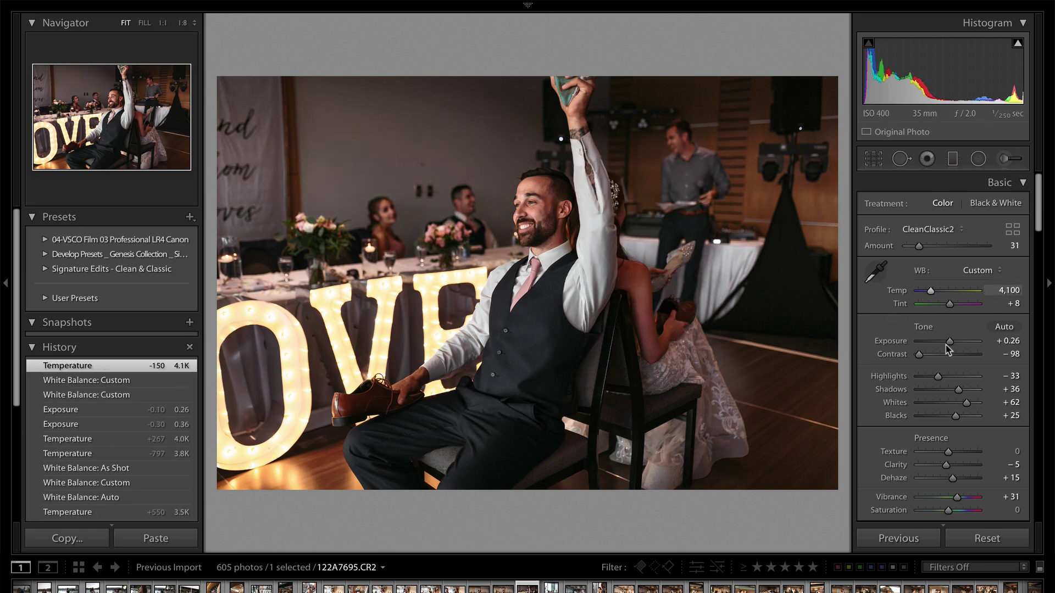
- Sample the dress, background and white shirt for Temp 4,250/Tint +10, then set Exposure +0.36
click(877, 270)
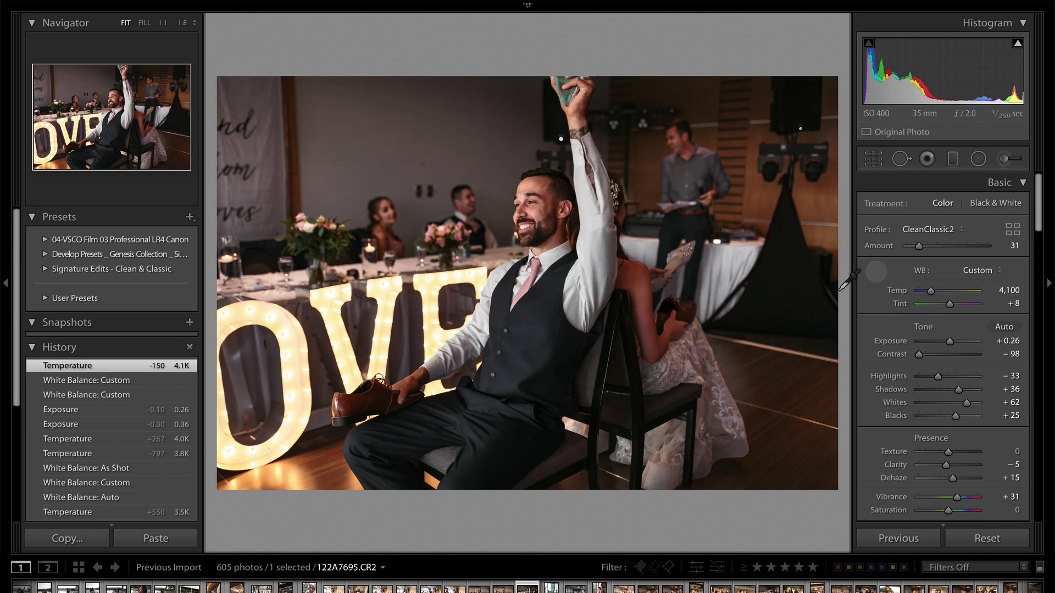
click(687, 364)
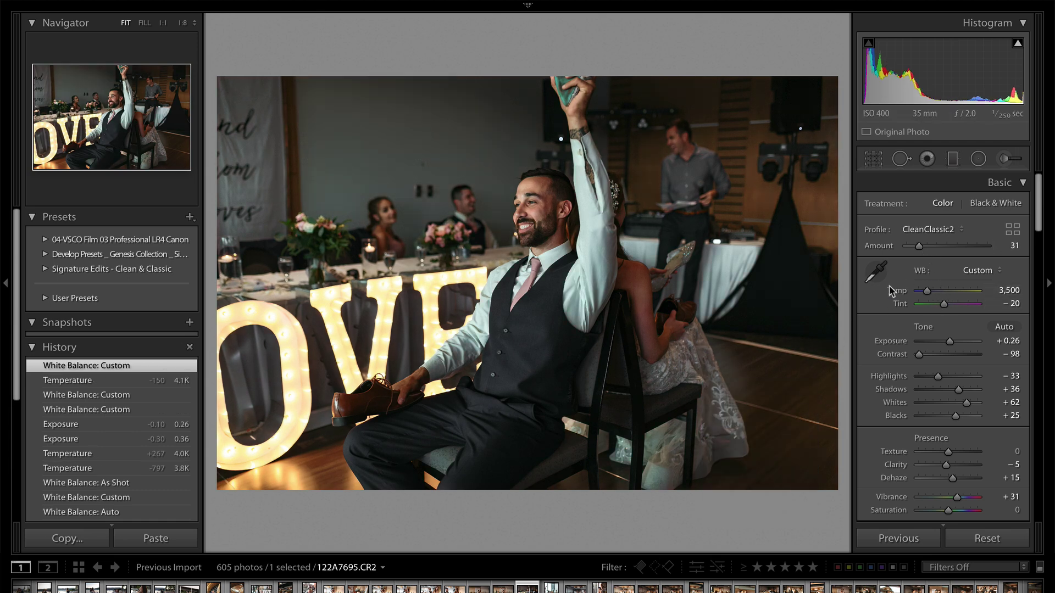
click(877, 271)
click(646, 248)
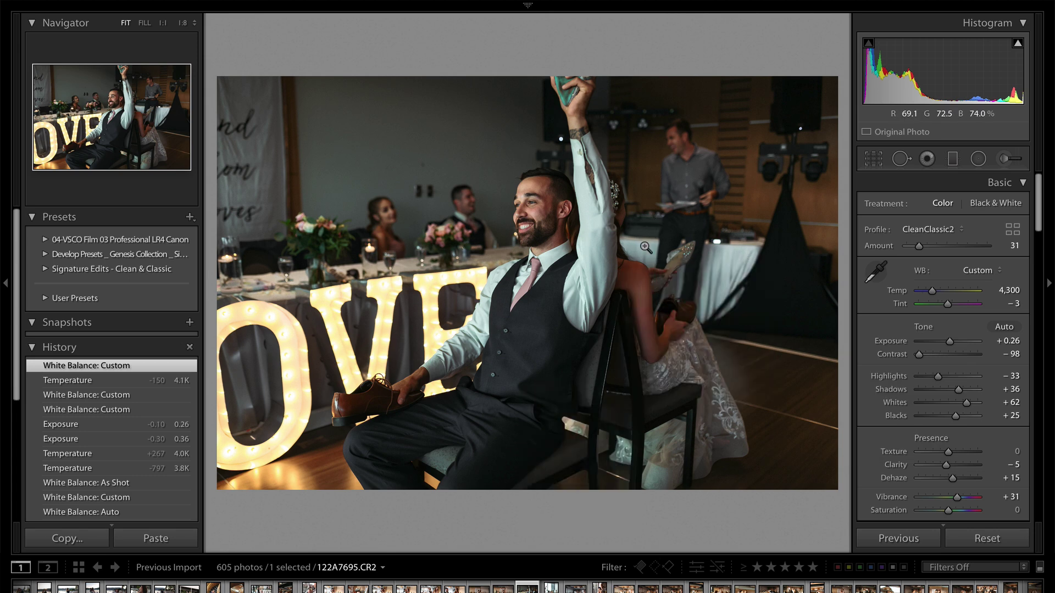
key(w)
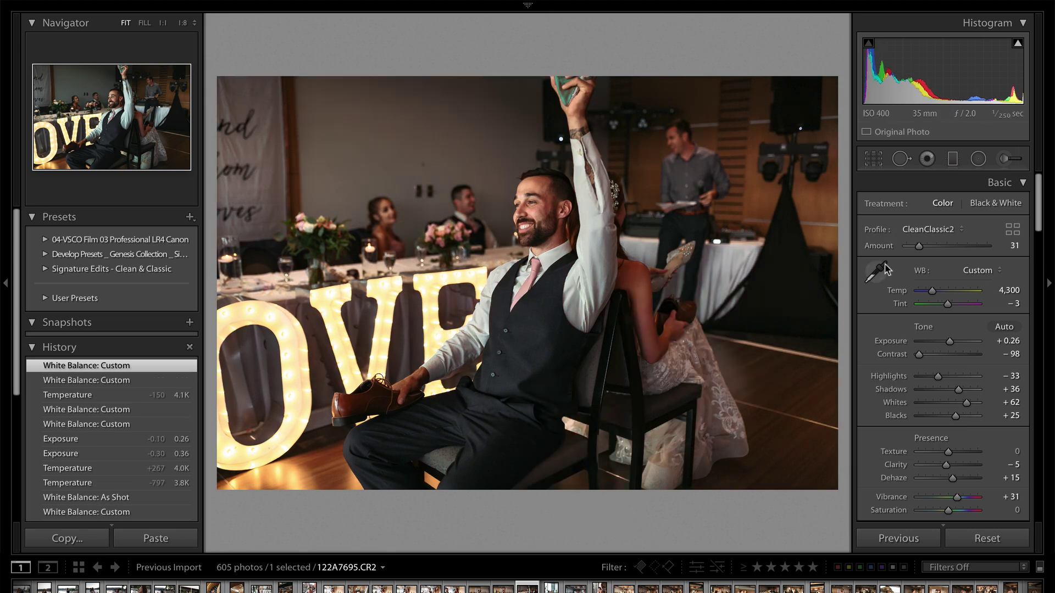
click(546, 259)
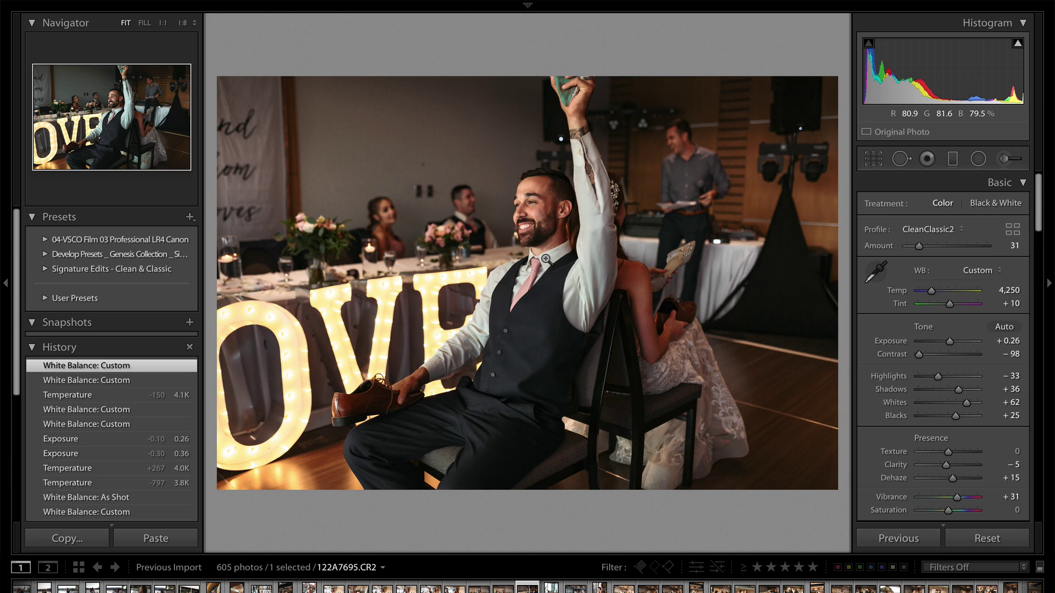
key(equal)
key(equal)
key(minus)
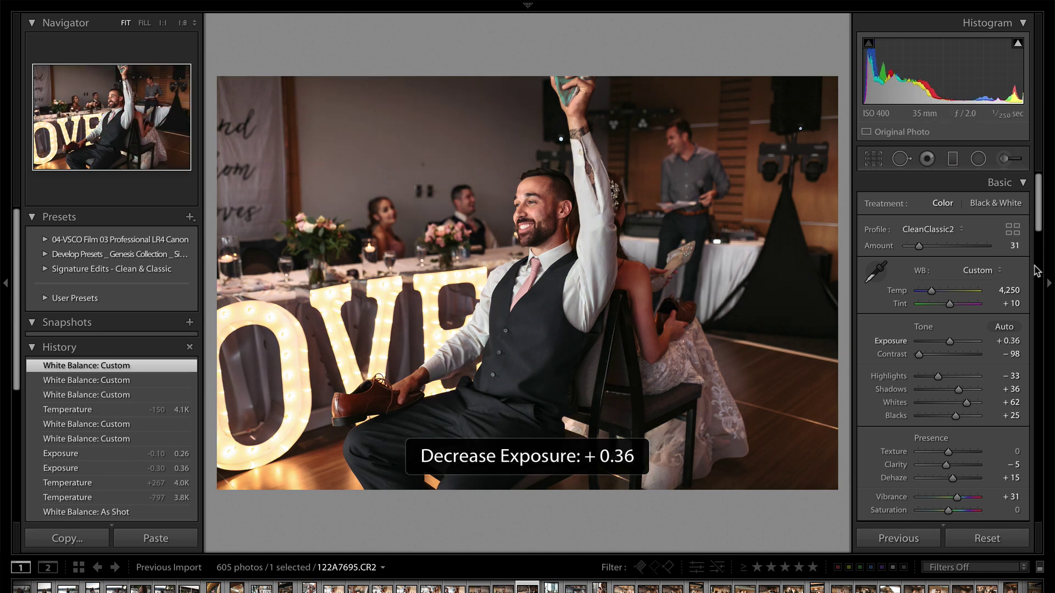